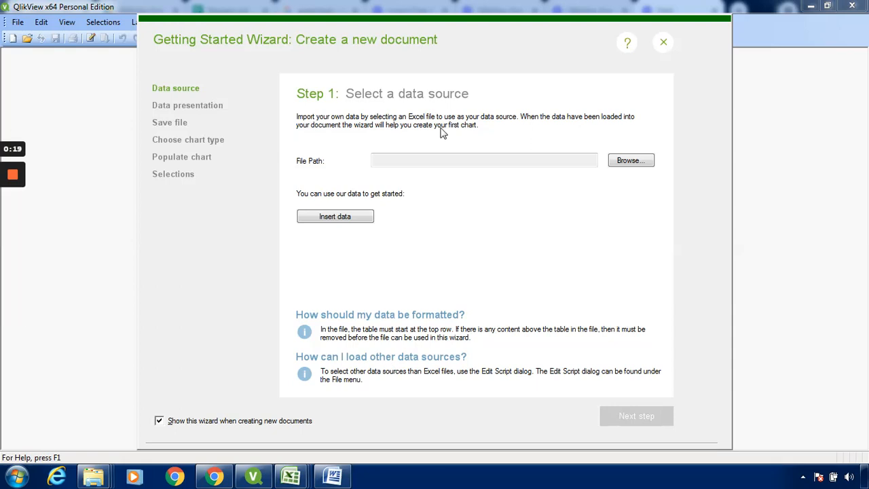
# Load the Coffee chain sales Excel file as the data source, using the column headers from the data file.
pyautogui.click(645, 165)
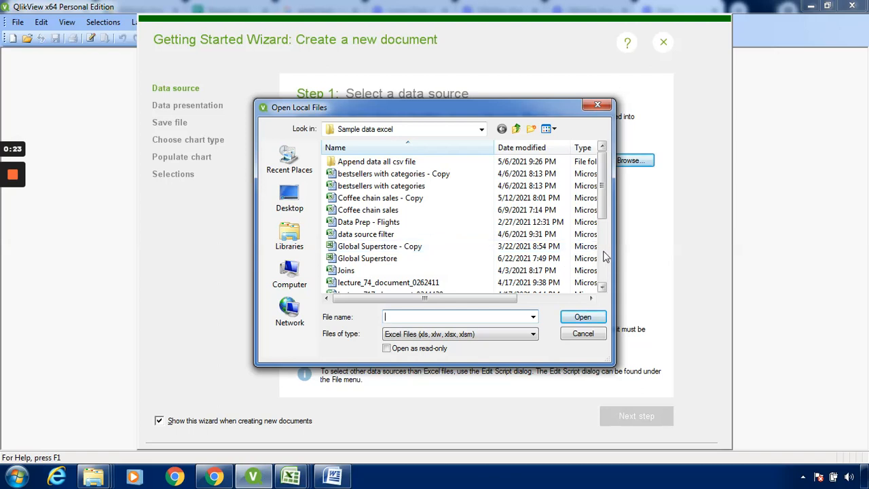
pyautogui.scroll(-4, 606, 258)
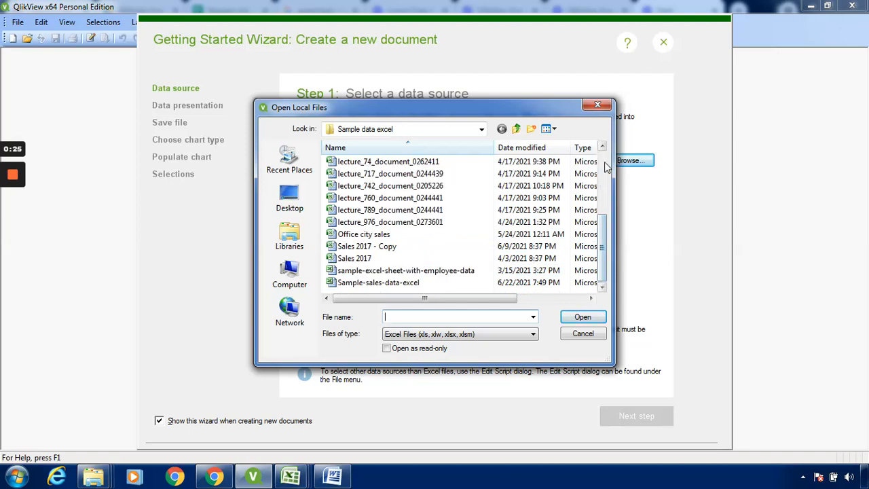
pyautogui.scroll(4, 453, 221)
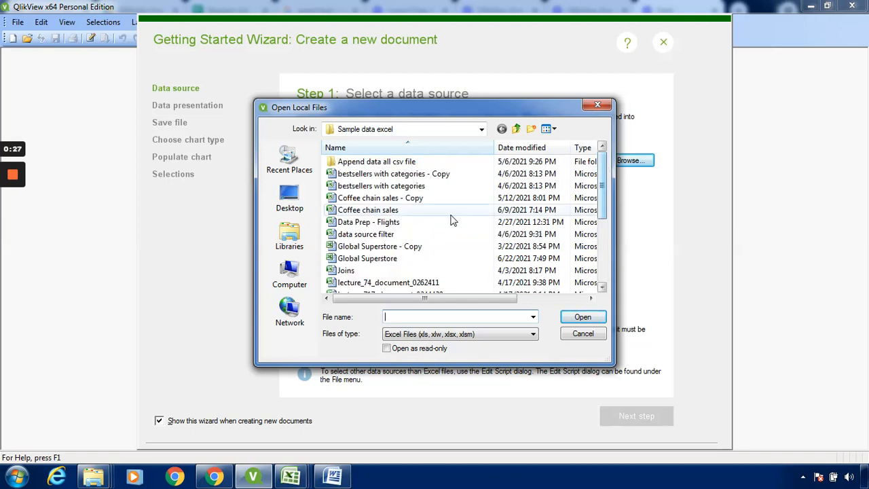
pyautogui.click(400, 210)
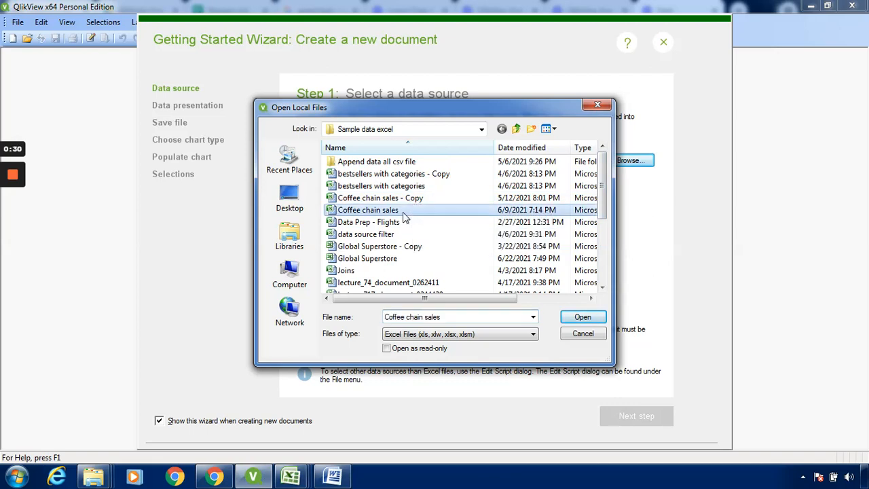
pyautogui.click(583, 318)
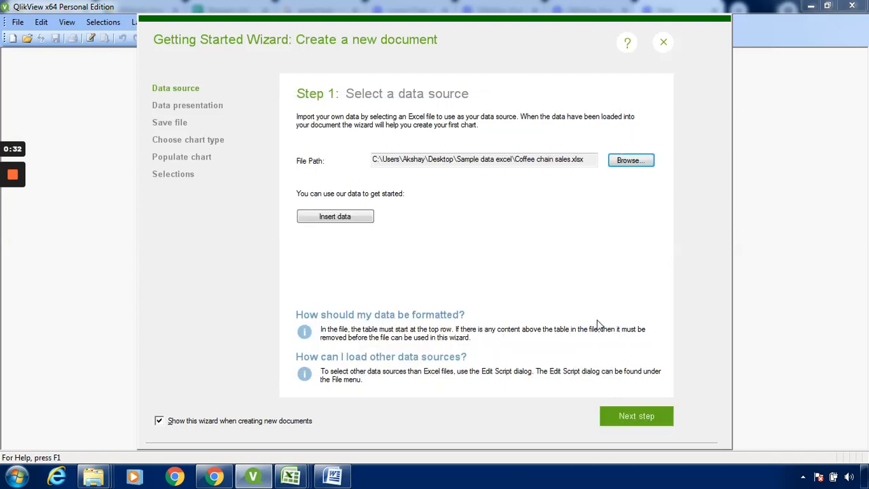
pyautogui.click(631, 418)
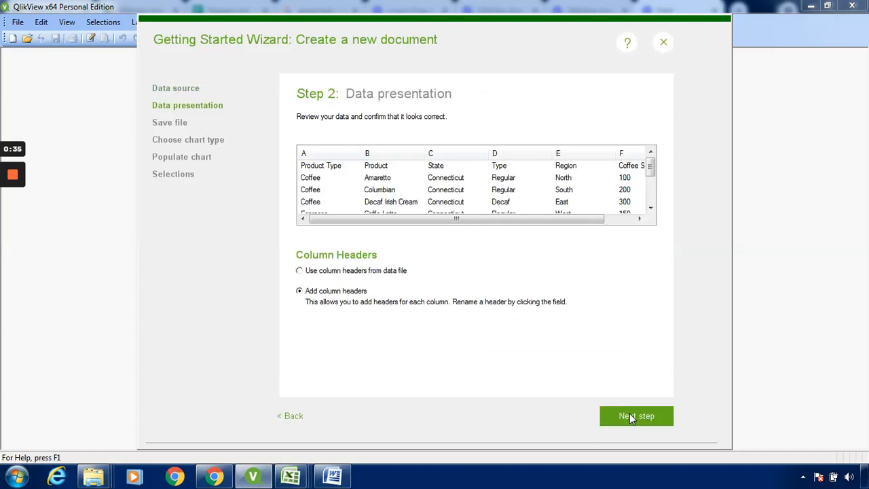
pyautogui.click(299, 272)
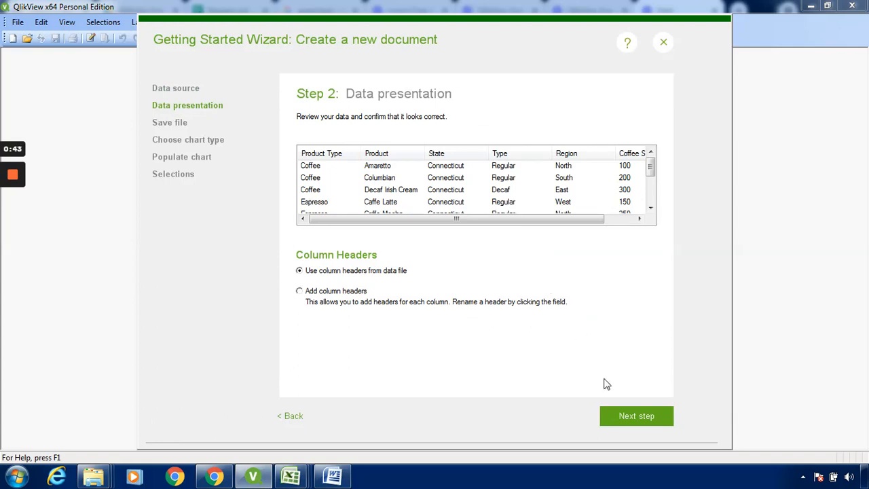
pyautogui.click(645, 417)
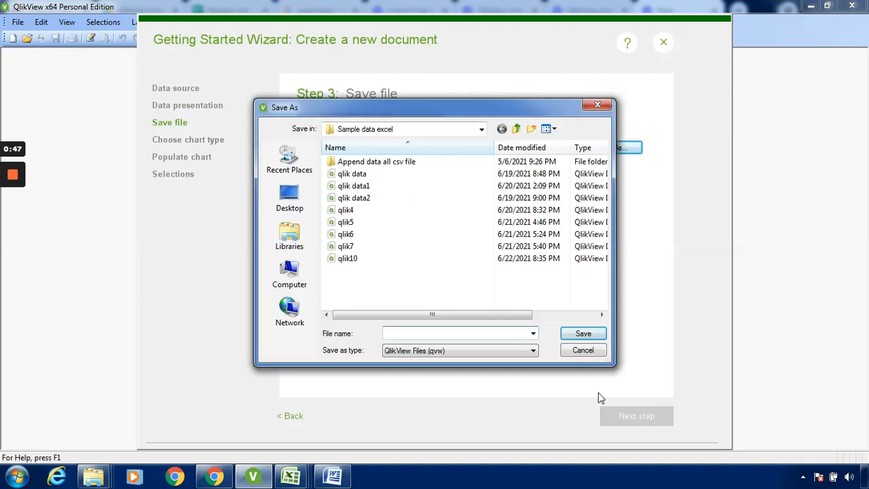
# Save the new document as qlik13 in the Sample data excel folder and proceed to choosing a chart type.
pyautogui.click(349, 259)
pyautogui.doubleClick(413, 336)
pyautogui.write('qlik1')
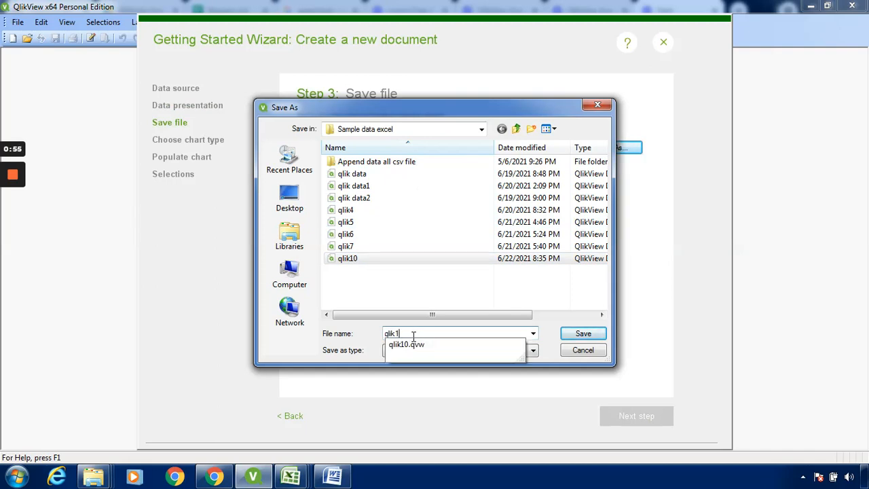
pyautogui.write('3')
pyautogui.click(581, 333)
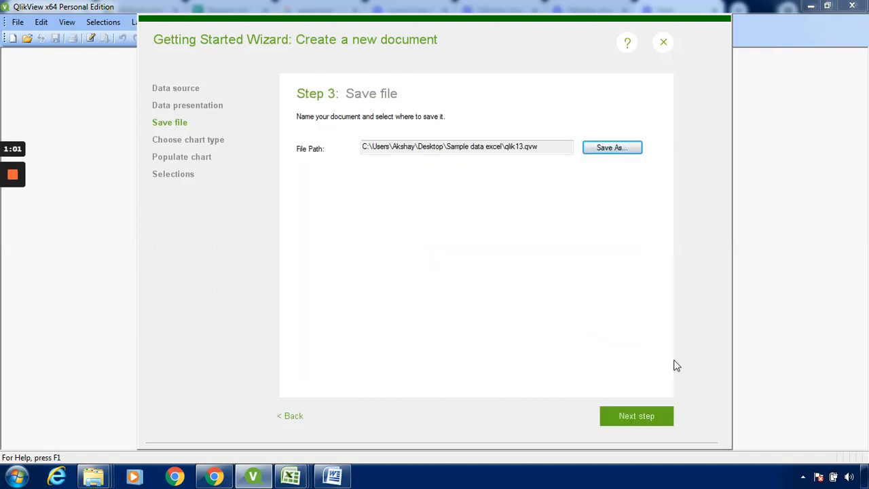
pyautogui.click(641, 417)
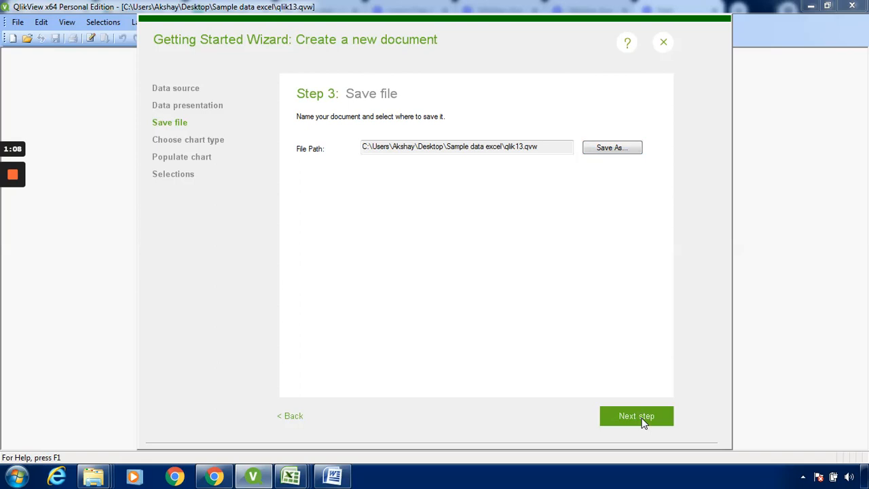
pyautogui.click(642, 419)
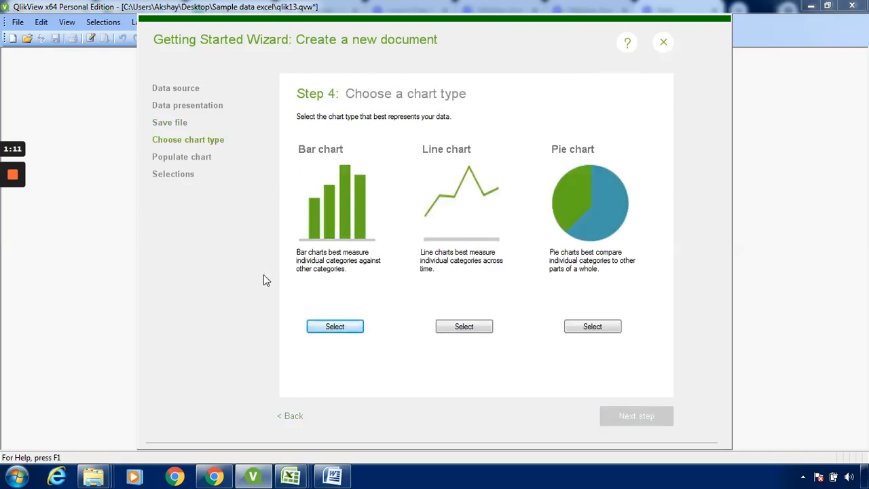
# Set up a bar chart with Product as the dimension and the sum of Coffee Sales as the expression.
pyautogui.click(357, 332)
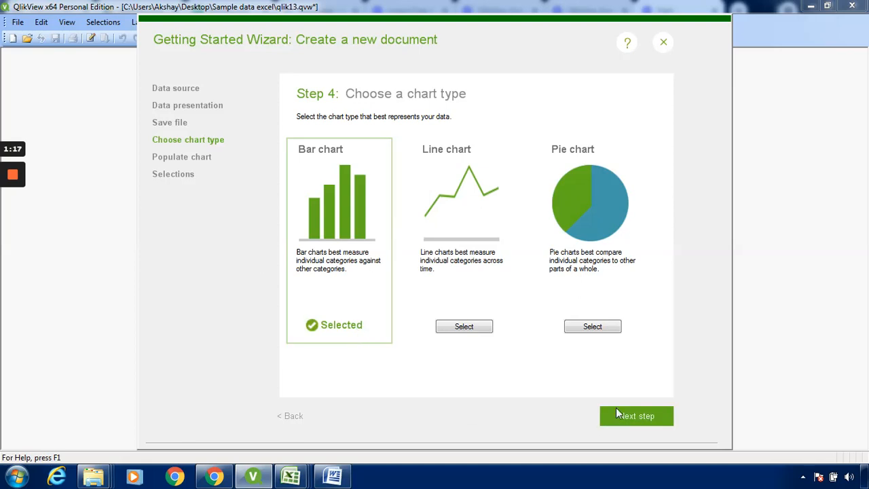
pyautogui.click(631, 416)
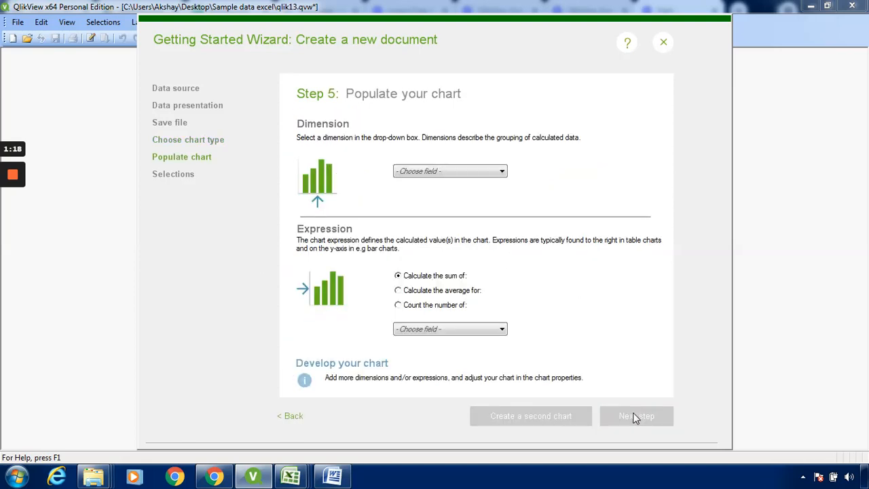
pyautogui.click(501, 172)
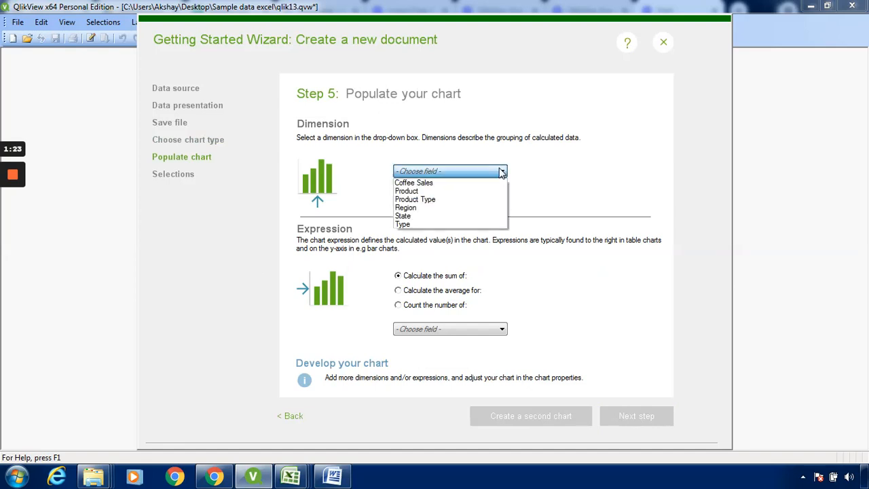
pyautogui.click(469, 198)
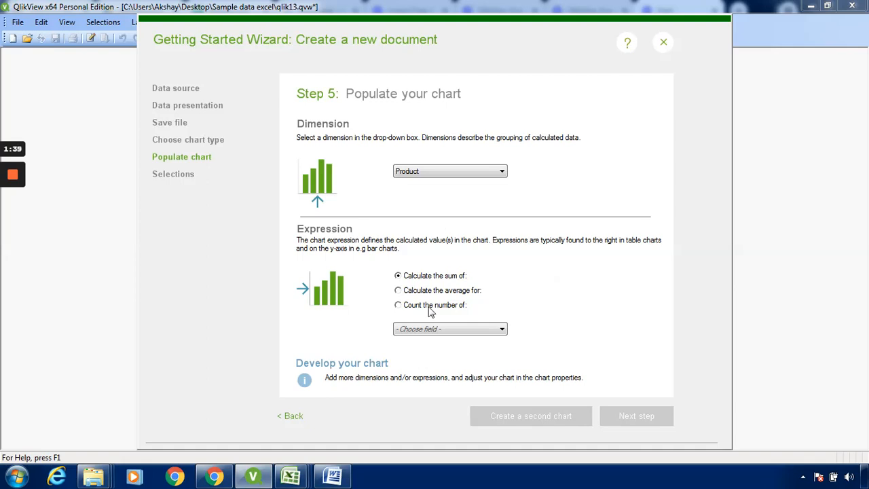
pyautogui.click(501, 331)
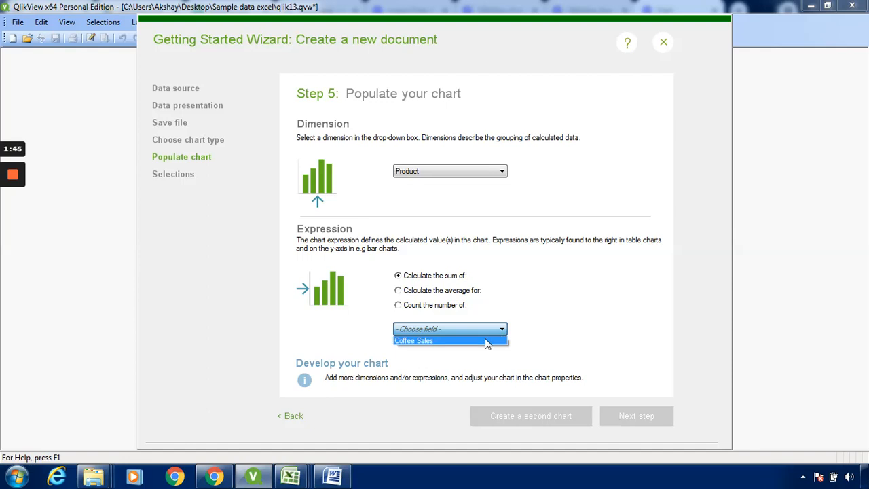
pyautogui.click(487, 341)
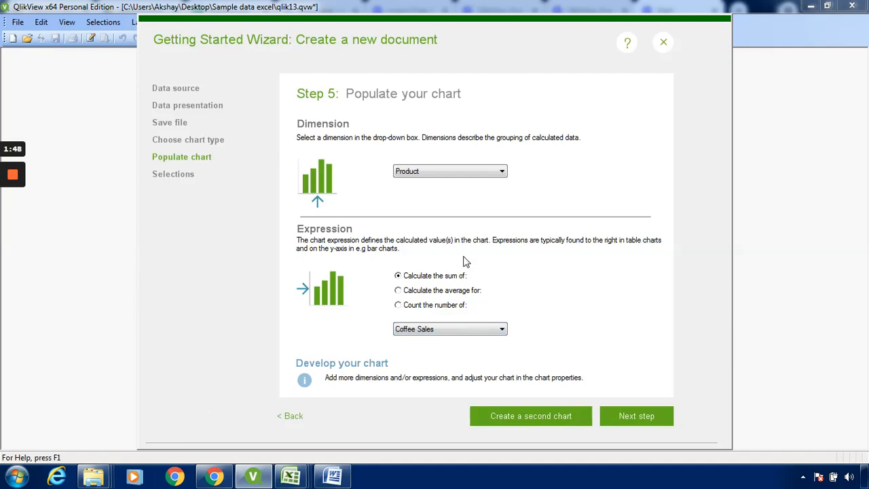
# Choose a Table Box as the object for making selections and create the document.
pyautogui.click(628, 417)
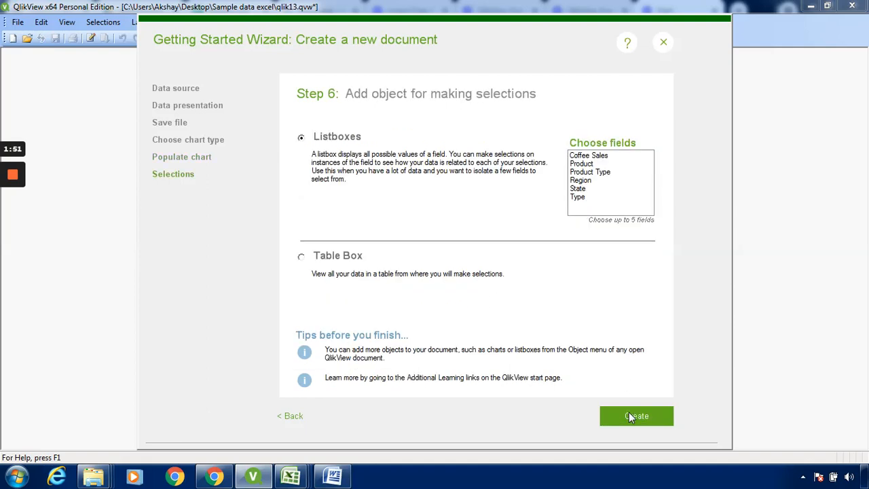
pyautogui.click(301, 257)
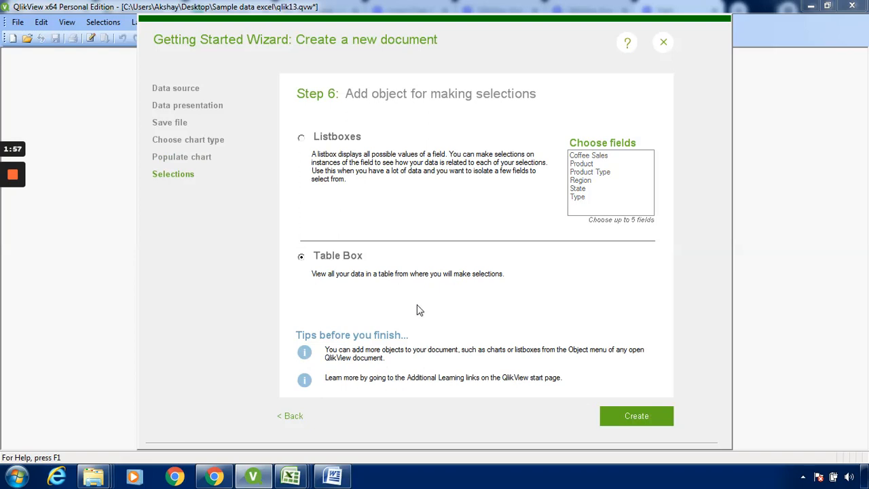
pyautogui.click(647, 424)
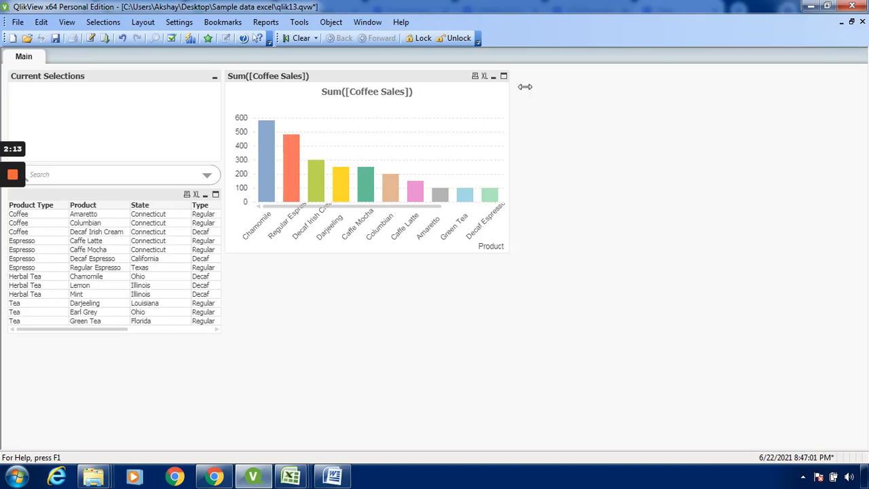
# Set the bar chart's window title to "Coffee Sales Data" in its properties.
pyautogui.click(434, 103)
pyautogui.rightClick(435, 104)
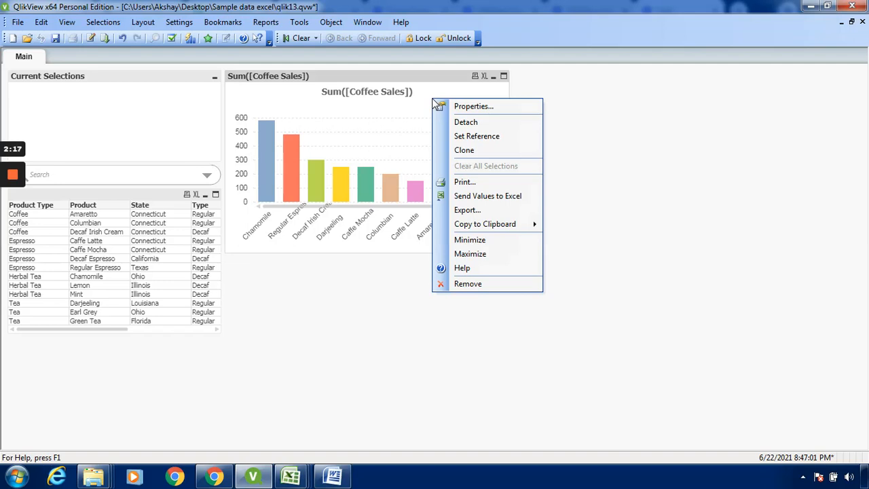
pyautogui.click(479, 108)
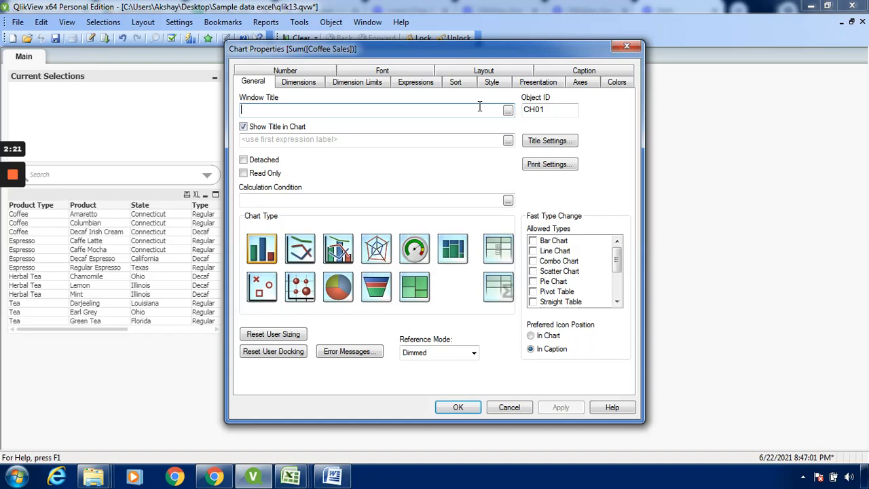
pyautogui.click(410, 111)
pyautogui.write('C')
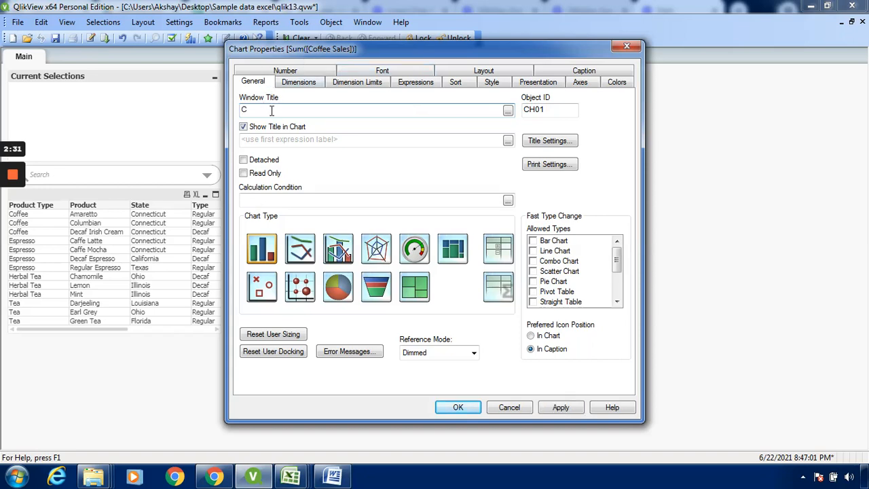
pyautogui.write('offee Sales')
pyautogui.write('Data')
pyautogui.click(561, 407)
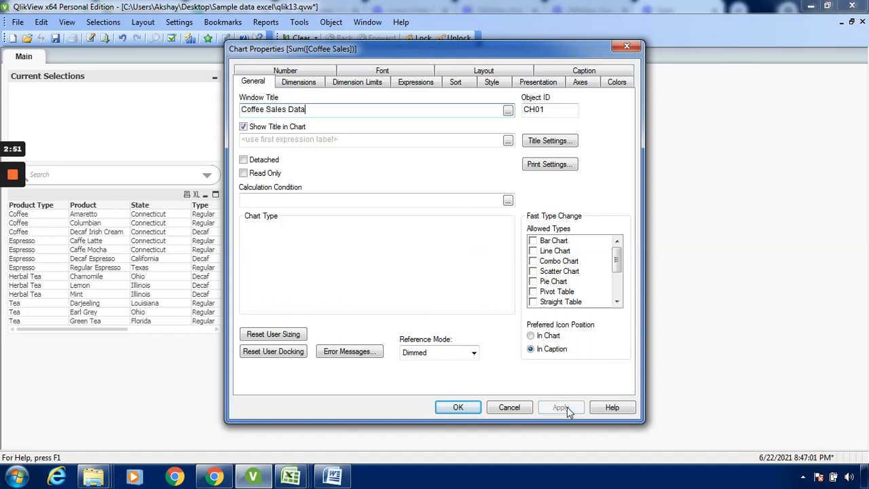
pyautogui.click(465, 413)
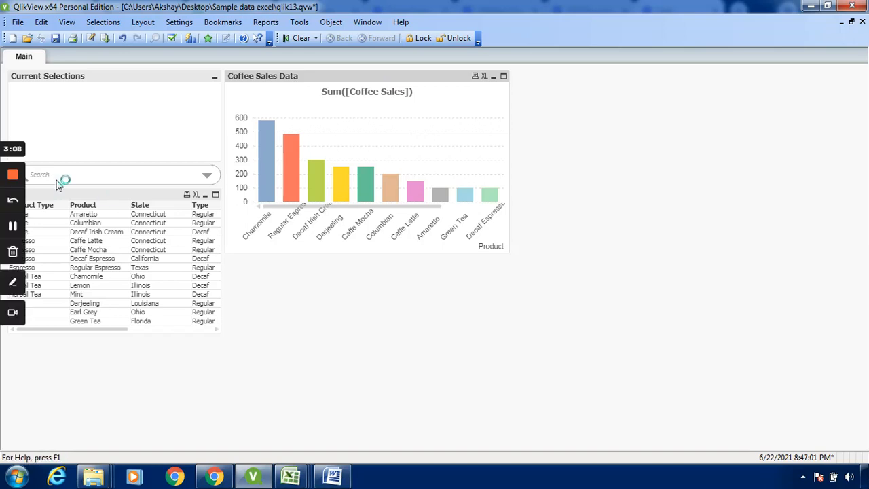
pyautogui.click(17, 177)
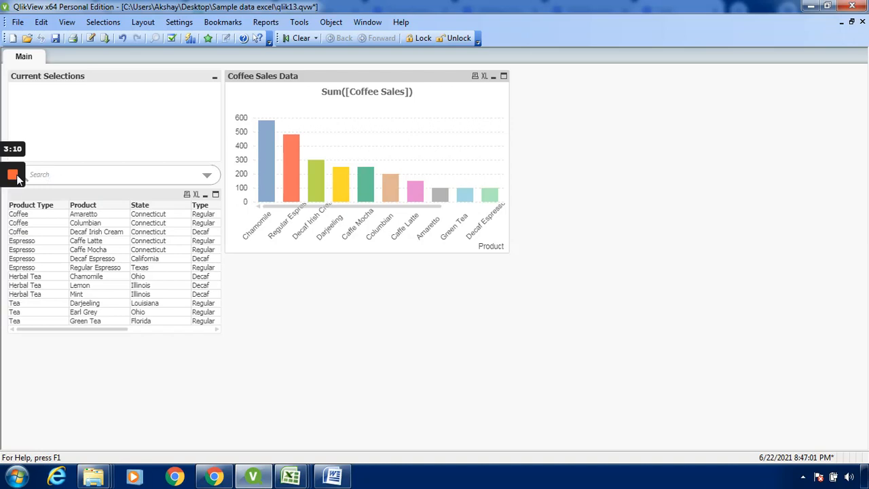